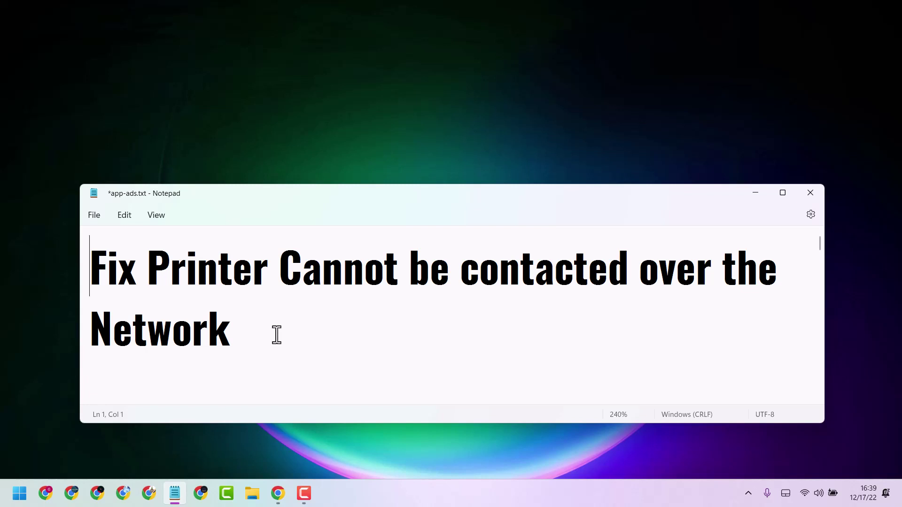
# Minimize Notepad and search the Start menu for 'ser' to find the Services app.
pyautogui.click(759, 191)
pyautogui.click(20, 493)
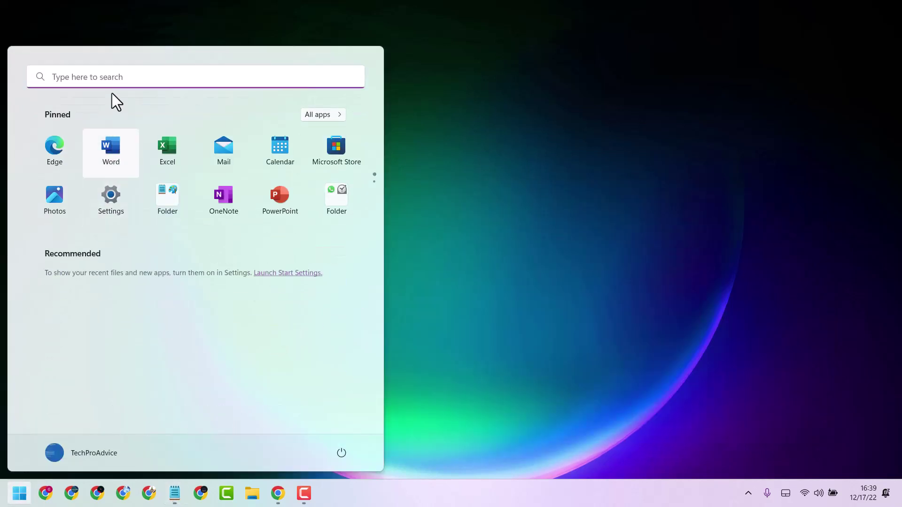
pyautogui.click(105, 66)
pyautogui.write('s')
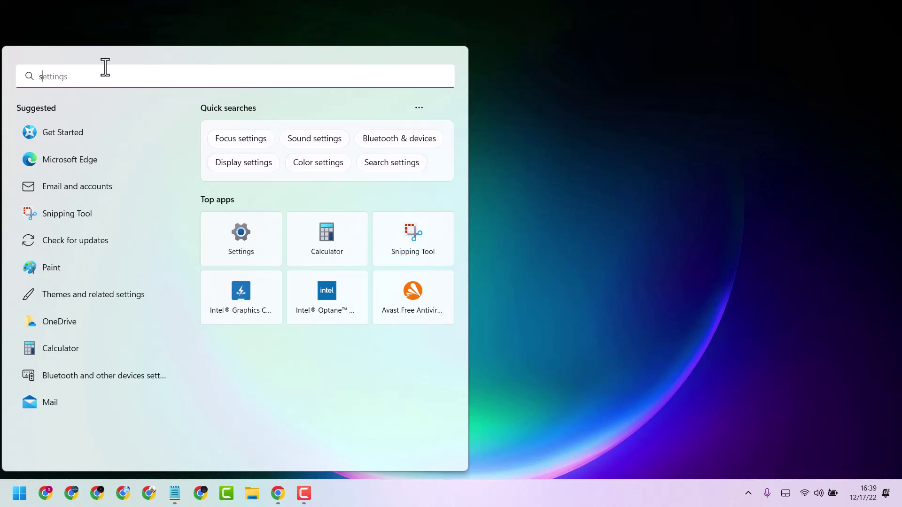
pyautogui.write('er')
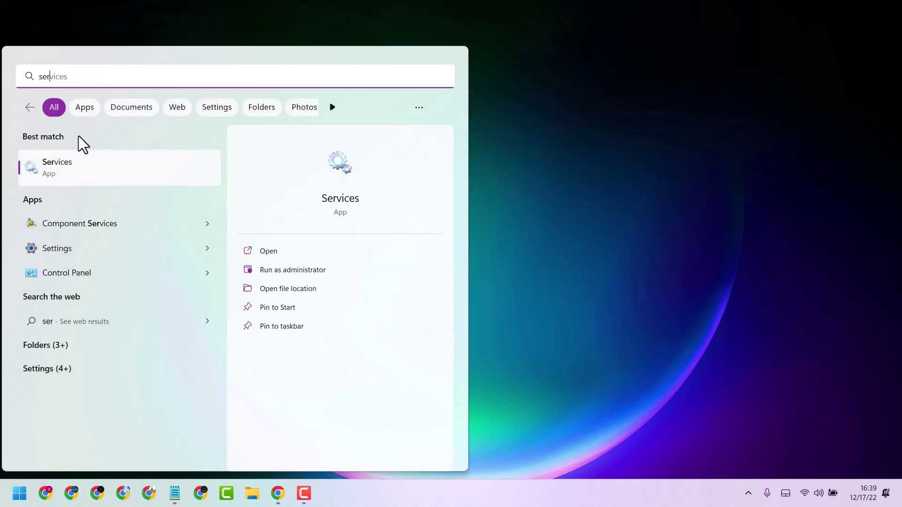
# Launch Services from the Start menu search results.
pyautogui.click(73, 178)
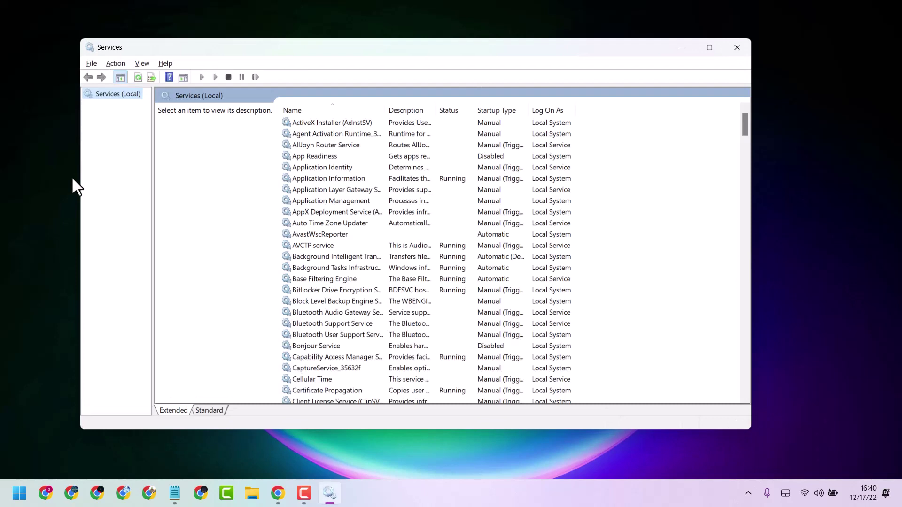
pyautogui.moveTo(744, 136); pyautogui.dragTo(741, 303)
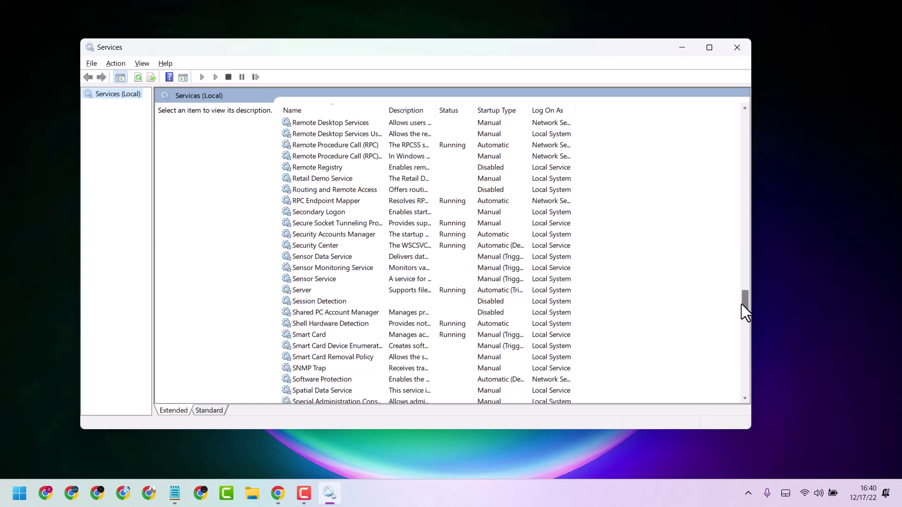
pyautogui.moveTo(741, 304); pyautogui.dragTo(740, 296)
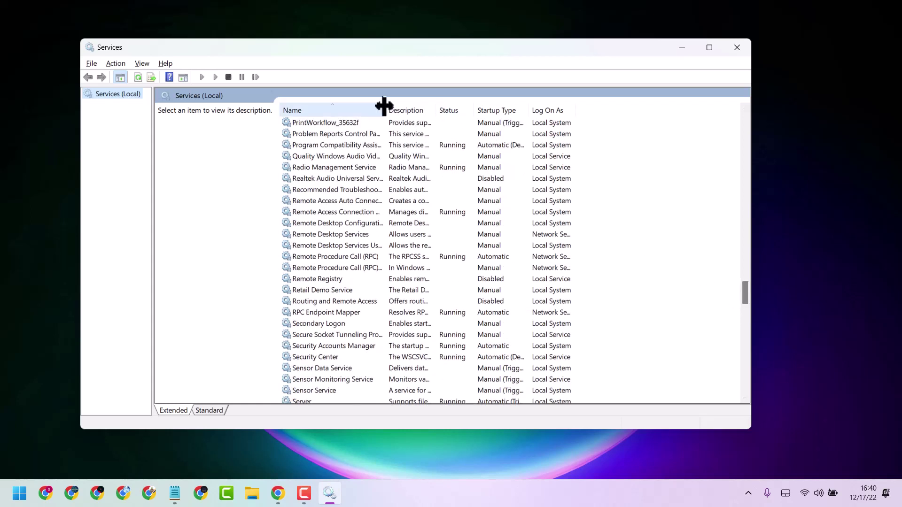
pyautogui.moveTo(386, 106); pyautogui.dragTo(455, 106)
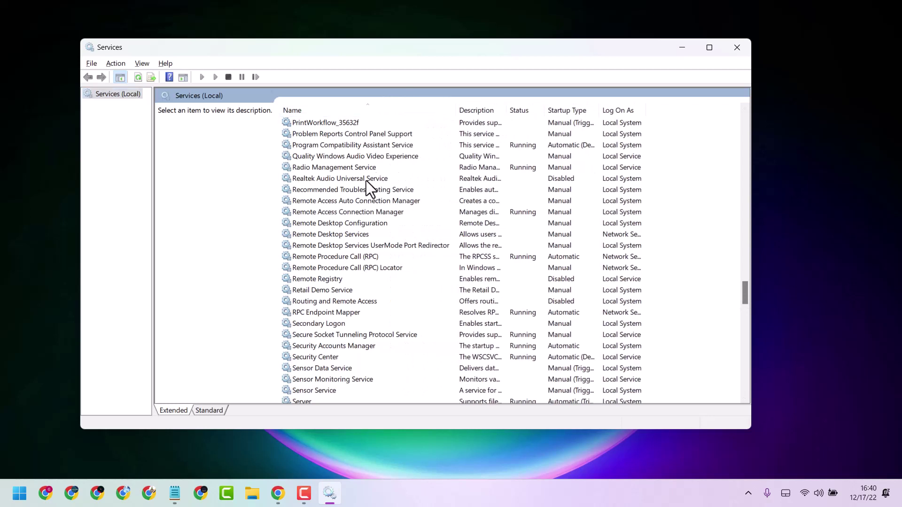
# Set Remote Access Auto Connection Manager's startup type to Automatic and start the service.
pyautogui.doubleClick(339, 200)
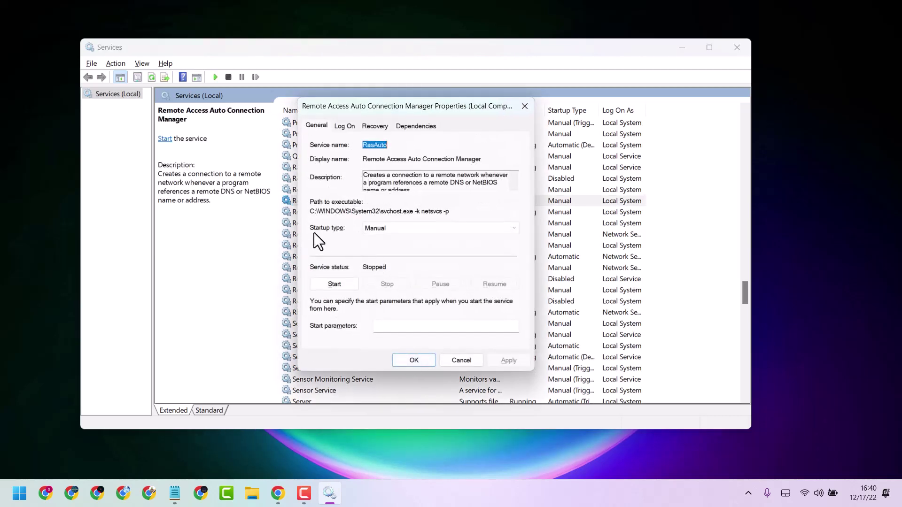
pyautogui.click(400, 231)
pyautogui.click(385, 244)
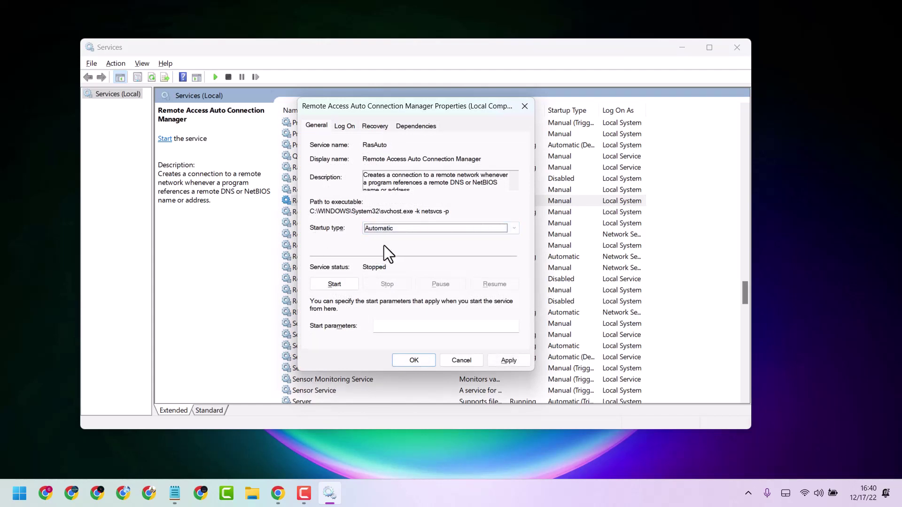
pyautogui.click(336, 282)
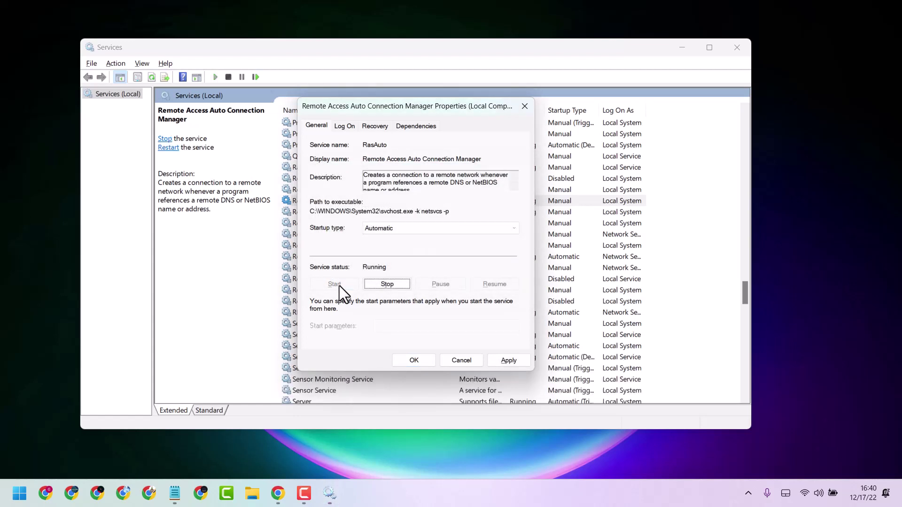
pyautogui.click(348, 126)
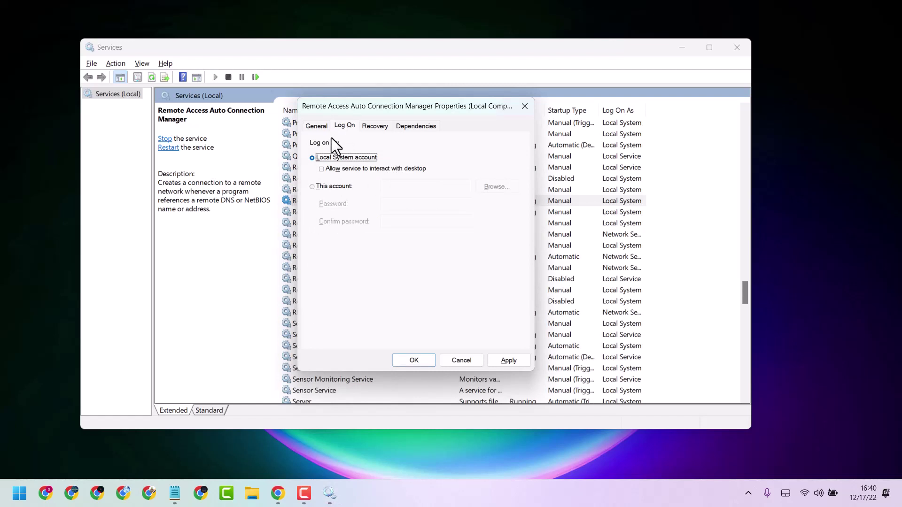
# Keep the Local System log-on account, then apply and close the service properties.
pyautogui.click(312, 187)
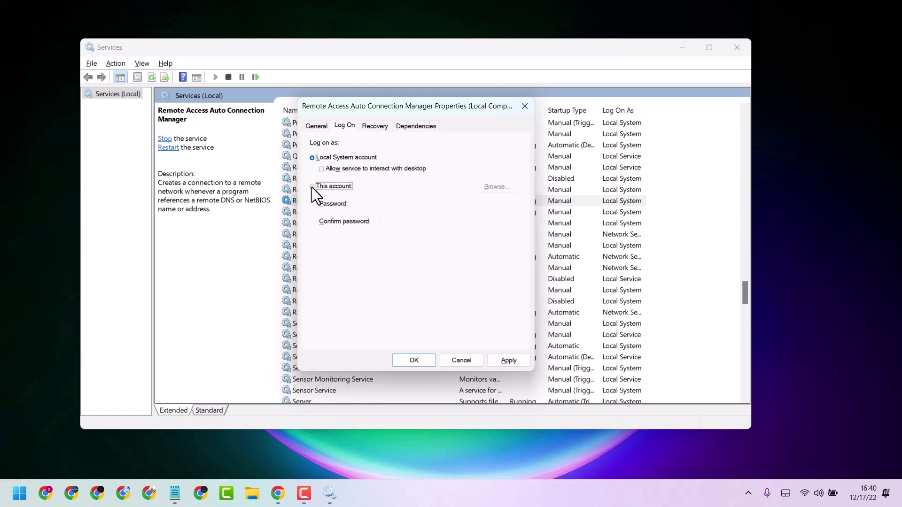
pyautogui.click(506, 361)
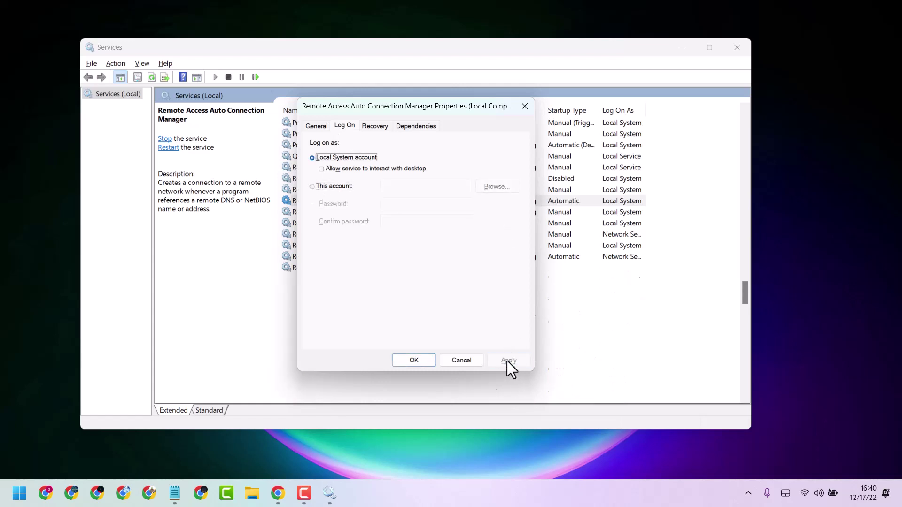
pyautogui.click(415, 360)
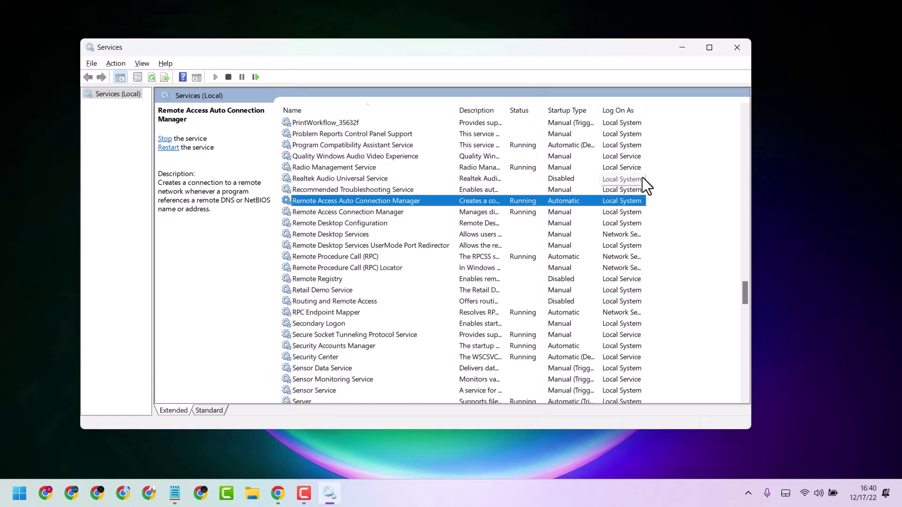
# Restart the Remote Access Auto Connection Manager service and close Services.
pyautogui.rightClick(330, 199)
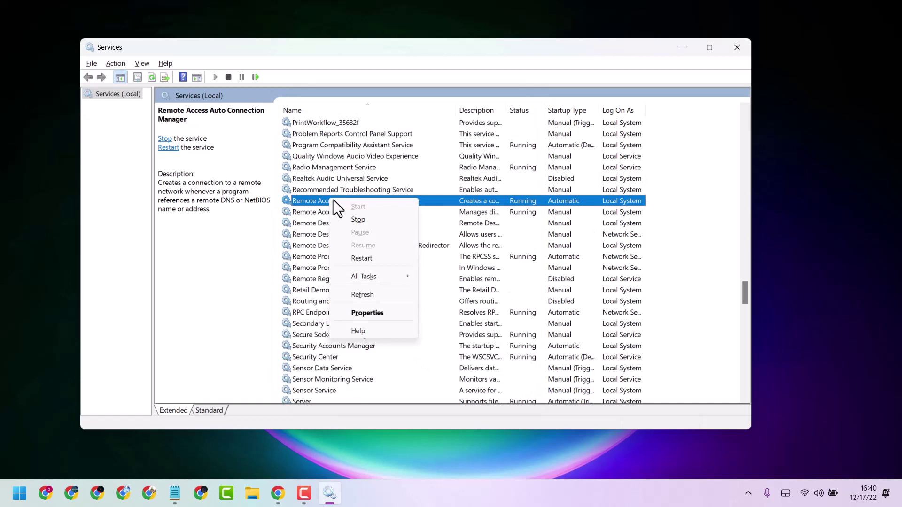
pyautogui.click(361, 259)
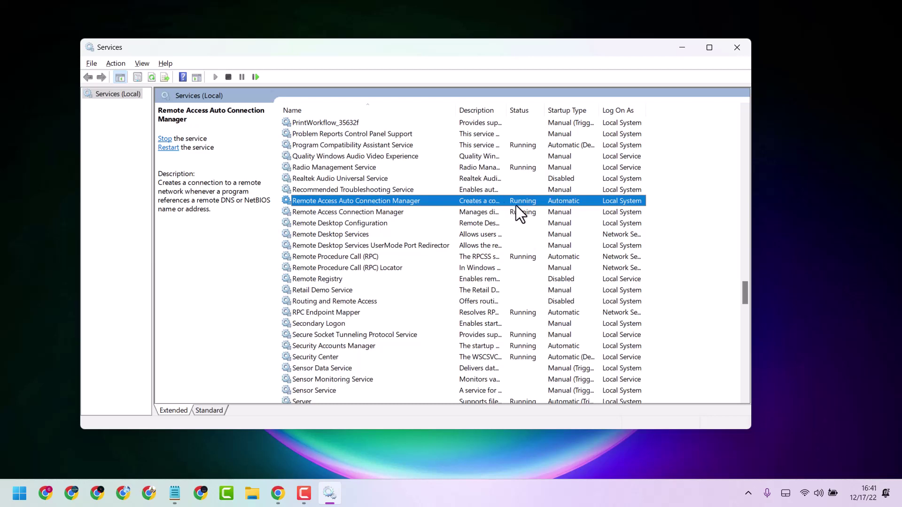
pyautogui.click(741, 48)
# Restart the computer from the Start menu power options.
pyautogui.click(12, 495)
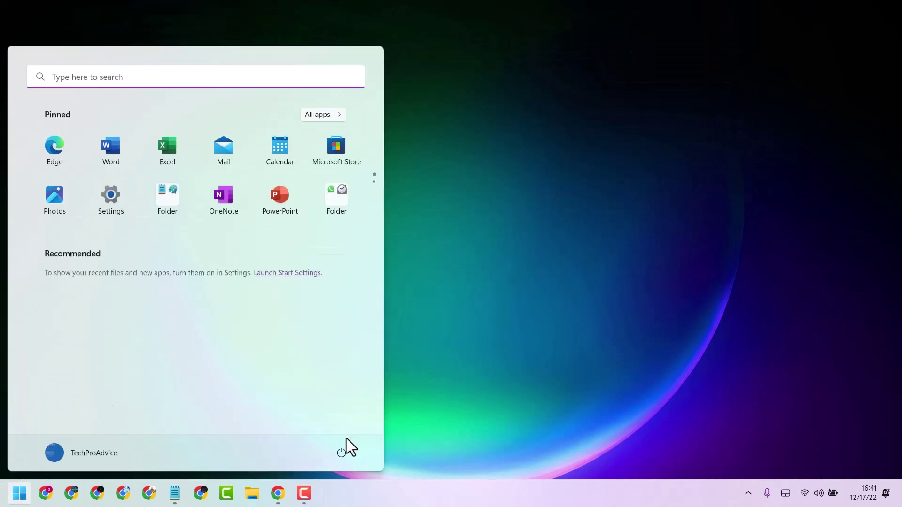
pyautogui.click(343, 453)
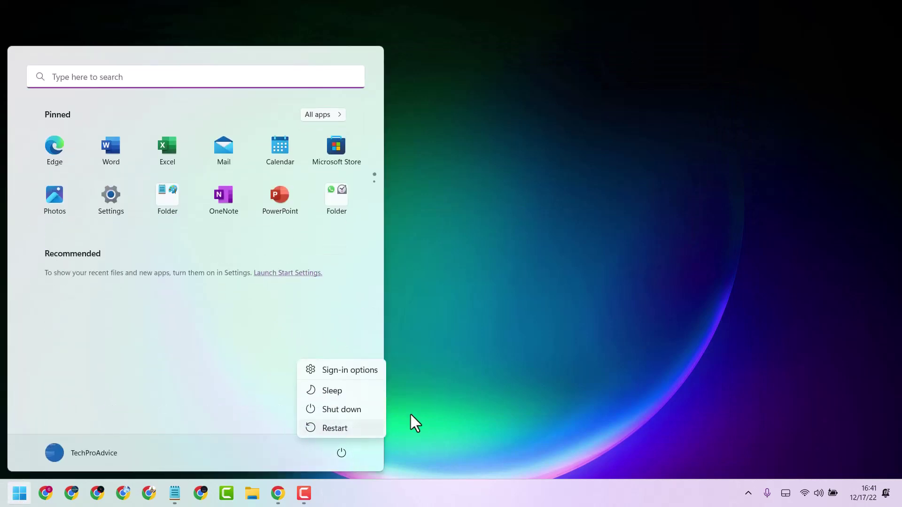
pyautogui.click(626, 356)
pyautogui.click(626, 356)
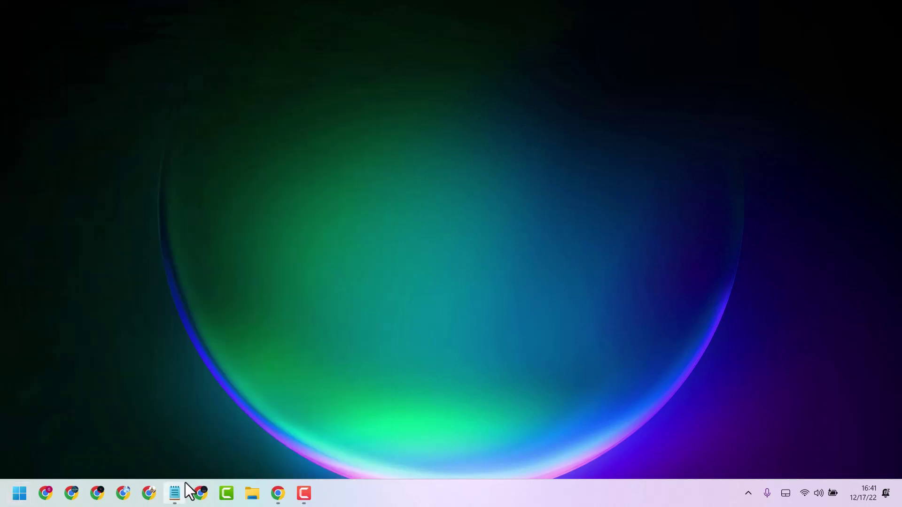
# Restore the Notepad app-ads.txt window showing the printer-fix article.
pyautogui.click(174, 494)
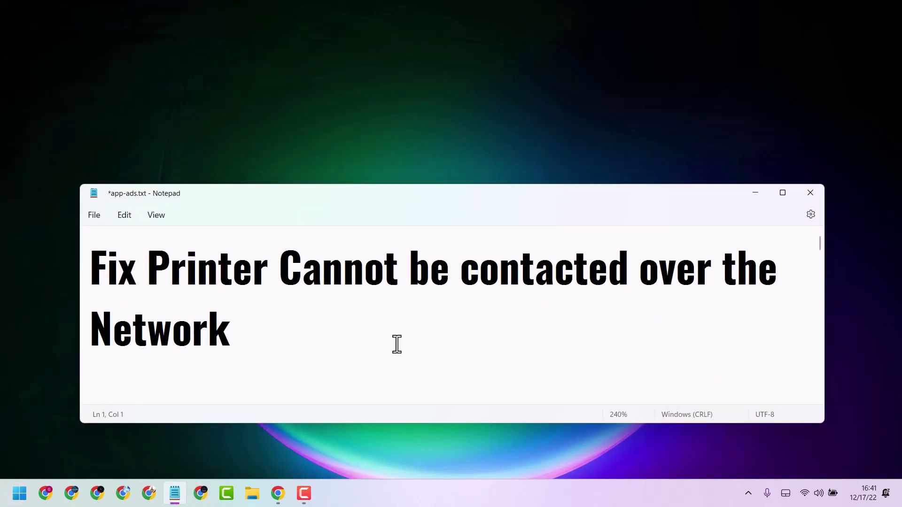